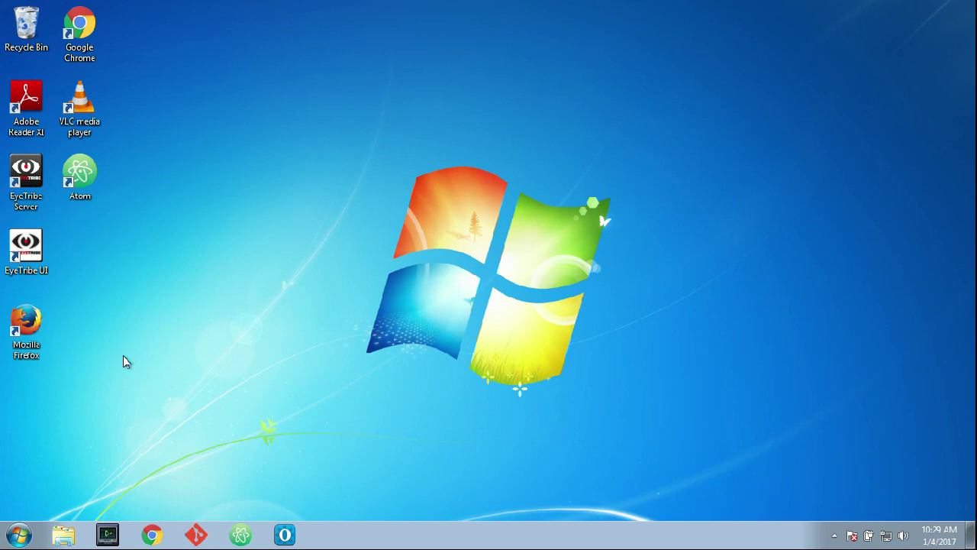
Start OpenSesame from the Start menu as administrator and approve the User Account Control prompt.
left_click(20, 533)
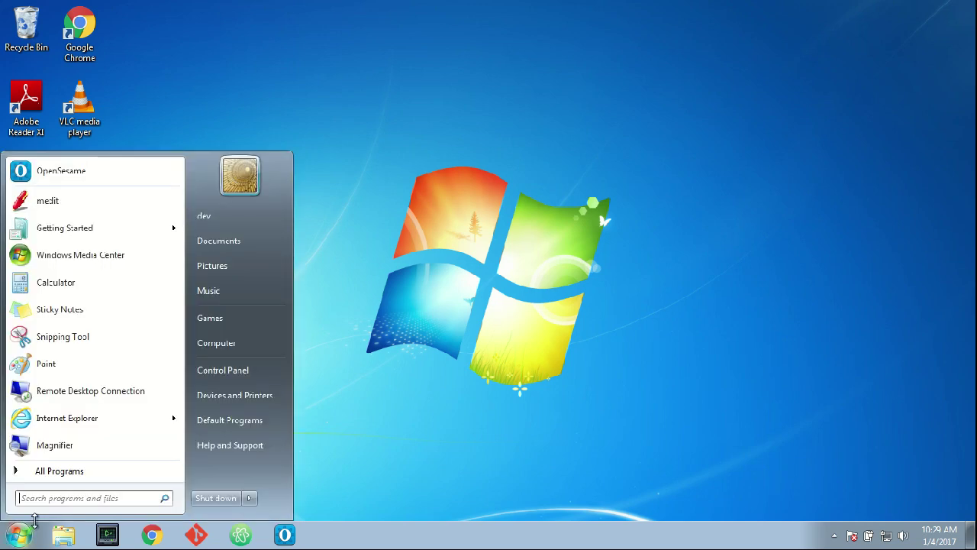
right_click(78, 178)
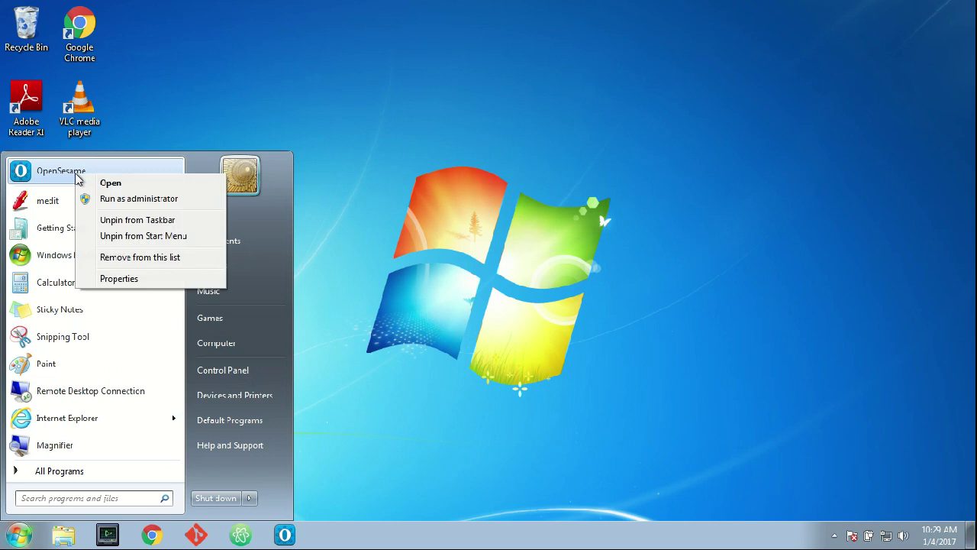
left_click(107, 200)
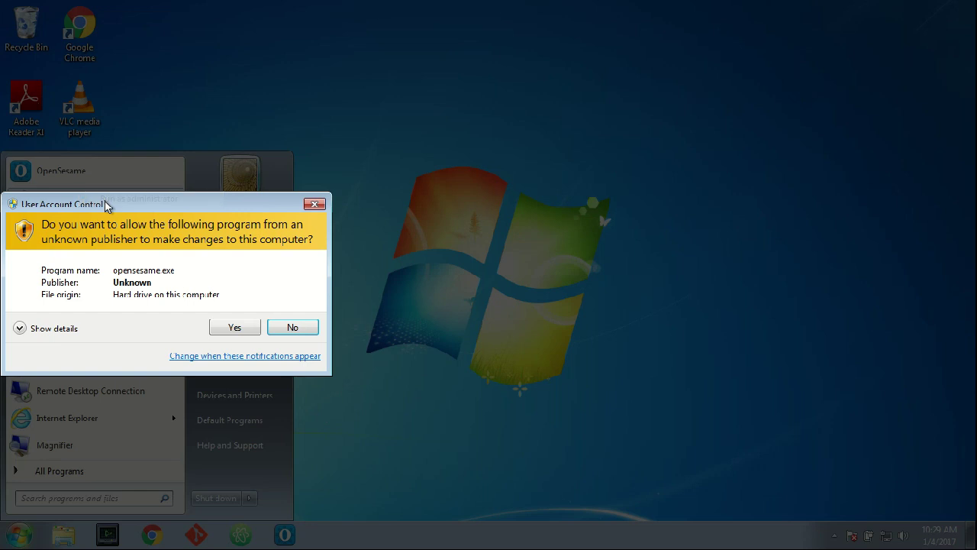
left_click(239, 328)
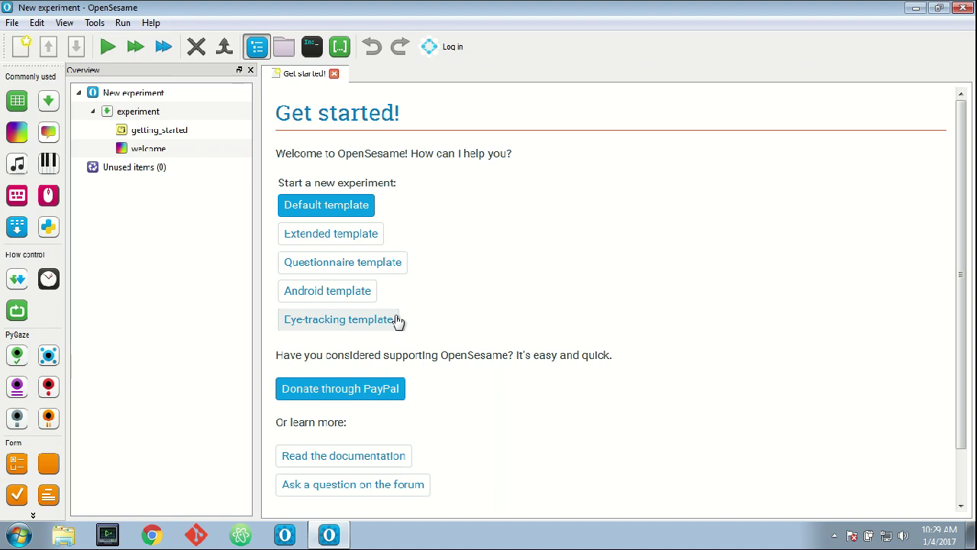
In the debug window, run import pip, then pip.main(['install', 'opensesame-extension-actpup']).
left_click(313, 47)
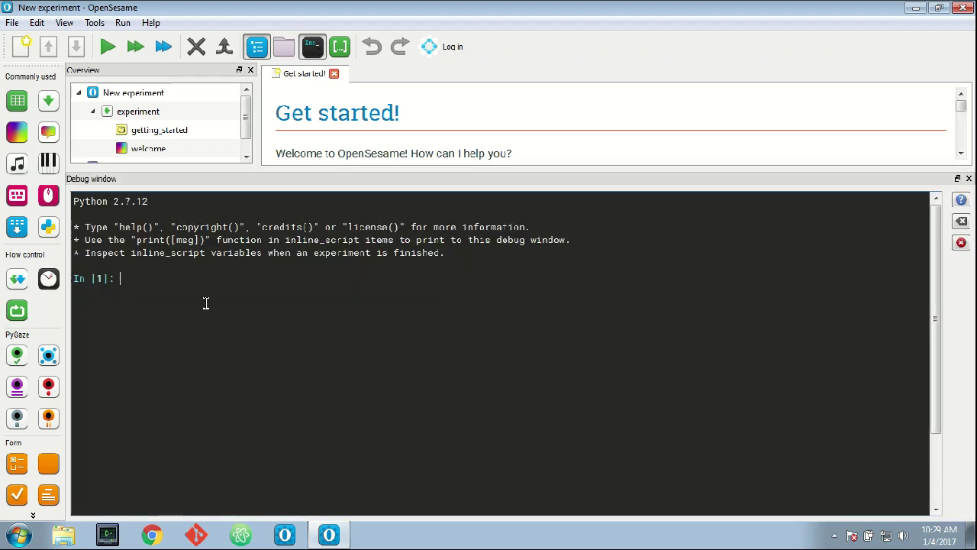
type("import pip")
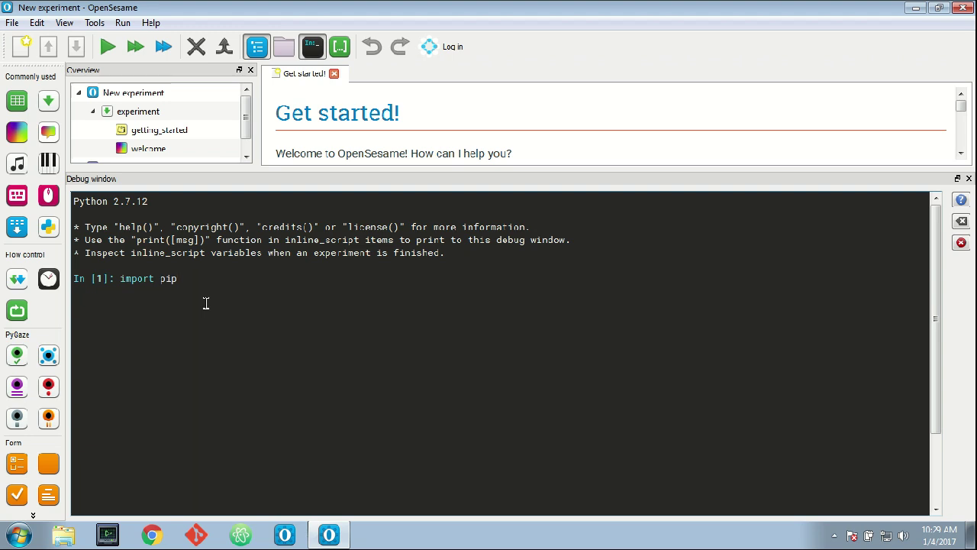
key("Return")
type("pip.main(")
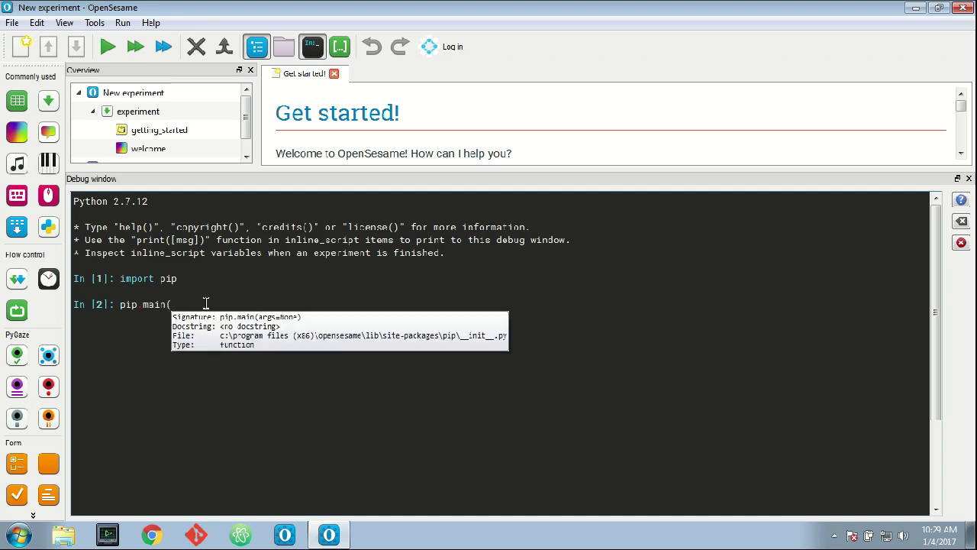
type("['install', 'opensesame-extension-")
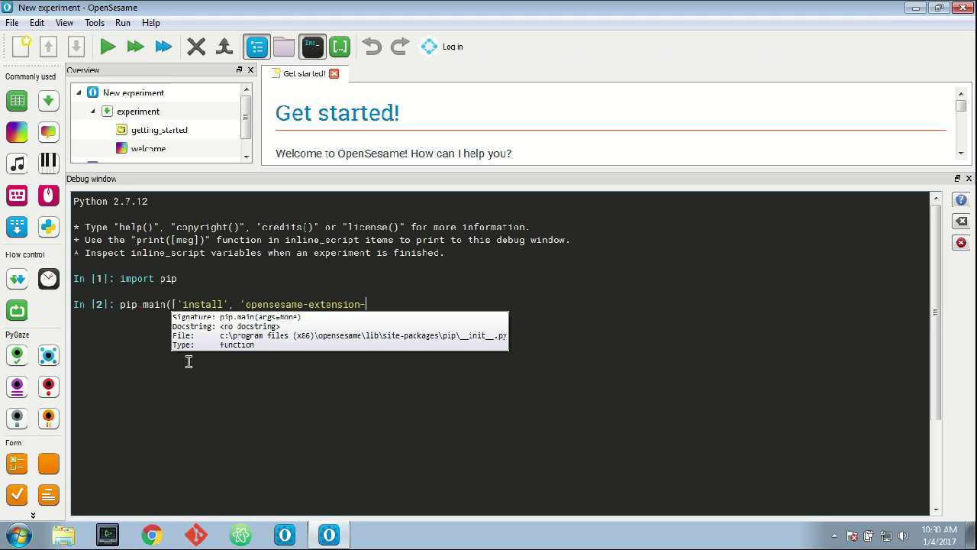
type("actpup']")
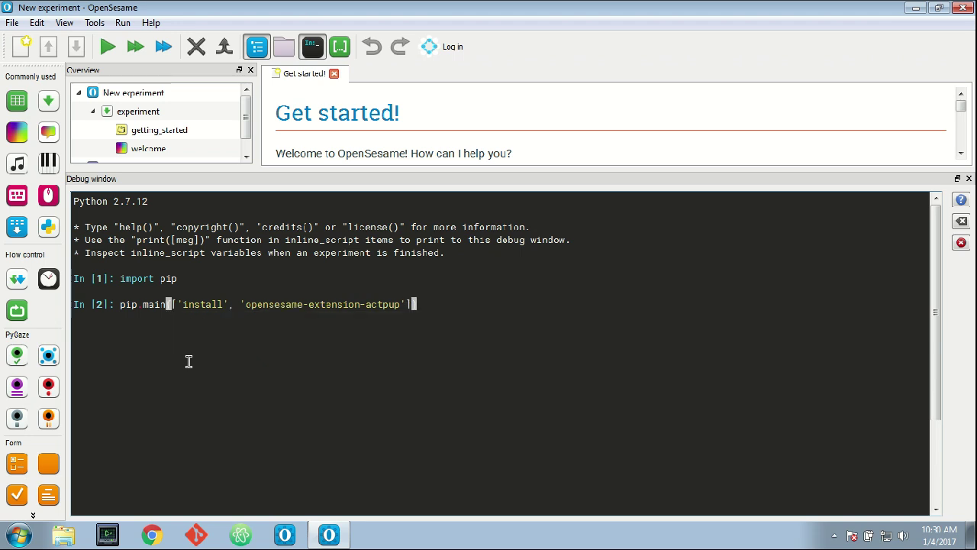
key("Return")
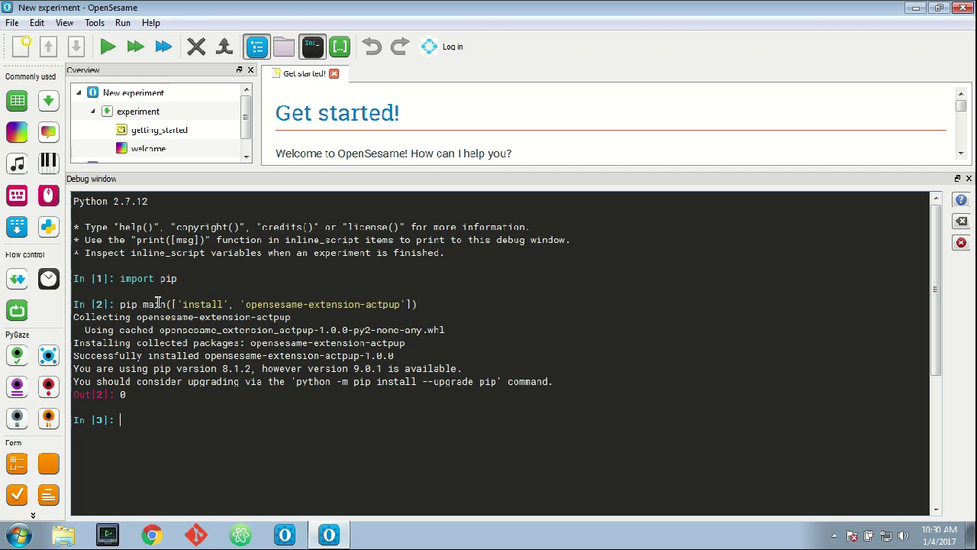
Hide the debug window and quit OpenSesame, returning to the Start menu.
left_click(174, 304)
left_click(175, 323)
left_click(312, 47)
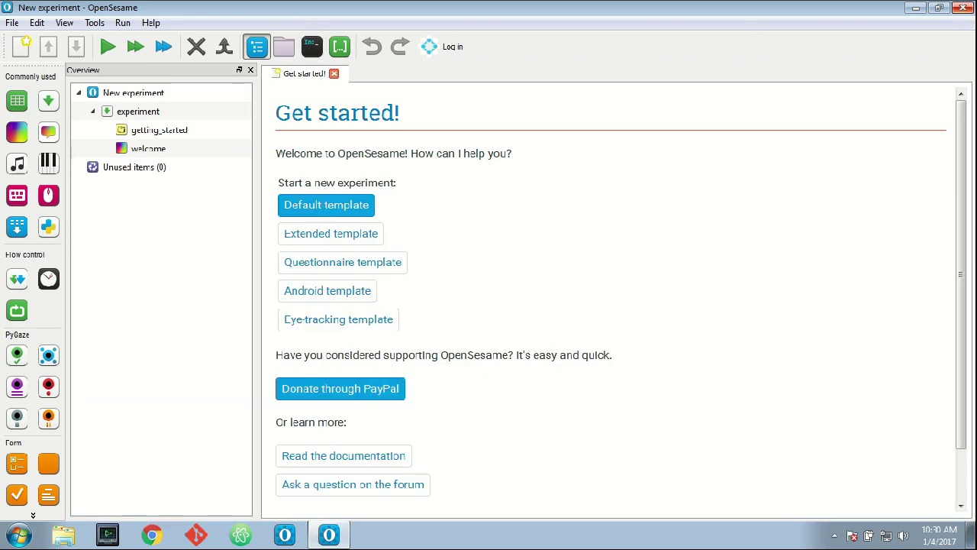
left_click(965, 9)
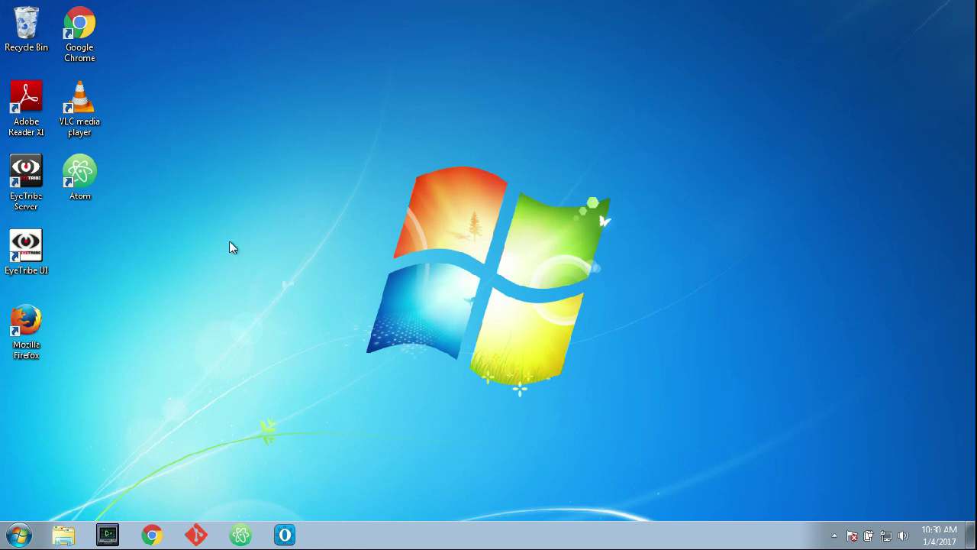
left_click(18, 534)
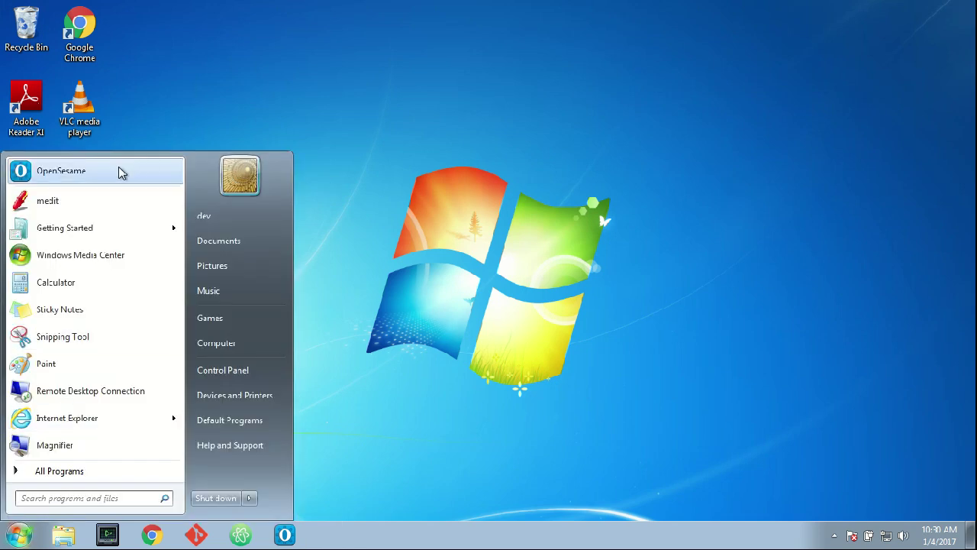
Start OpenSesame again to get the 'Thank you for participating in ActPup!' tab.
left_click(78, 175)
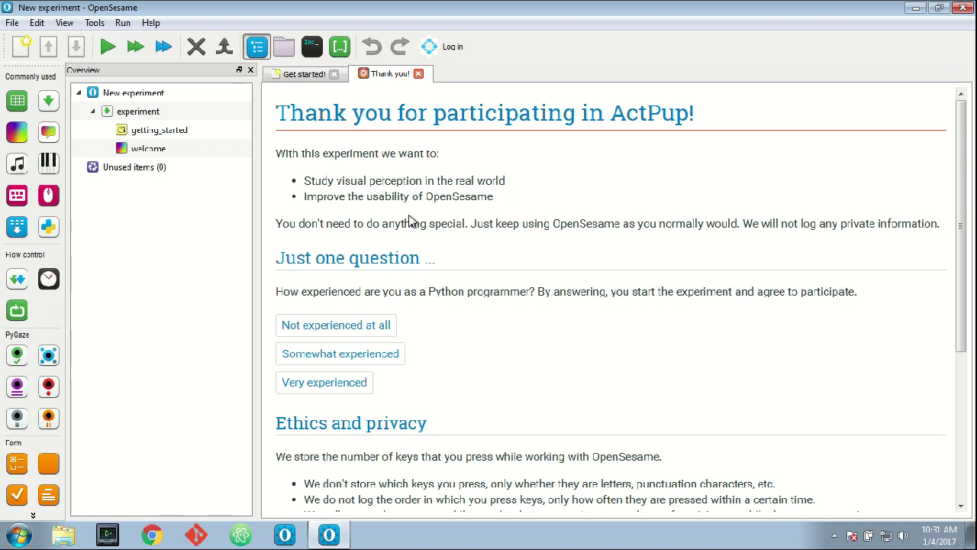
scroll(561, 318, "down", 1)
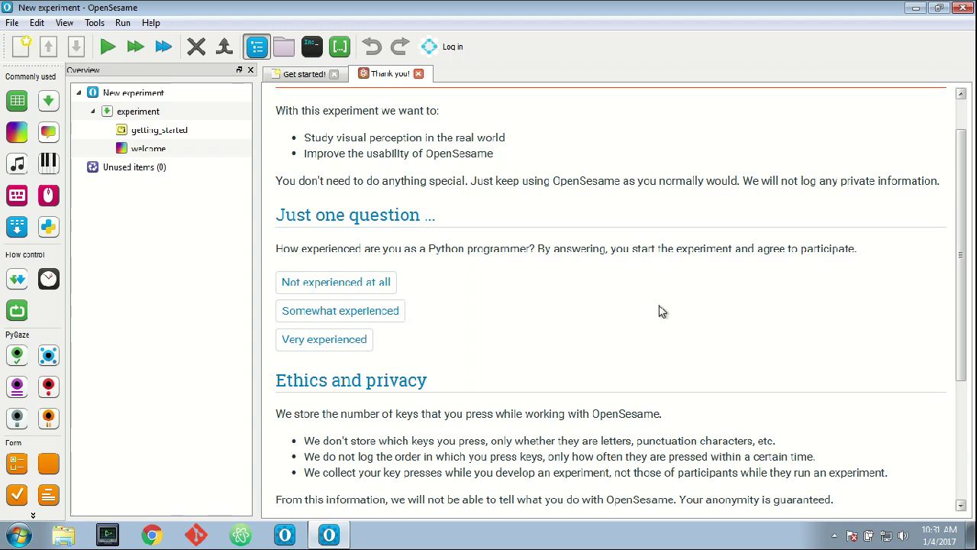
scroll(661, 310, "down", 3)
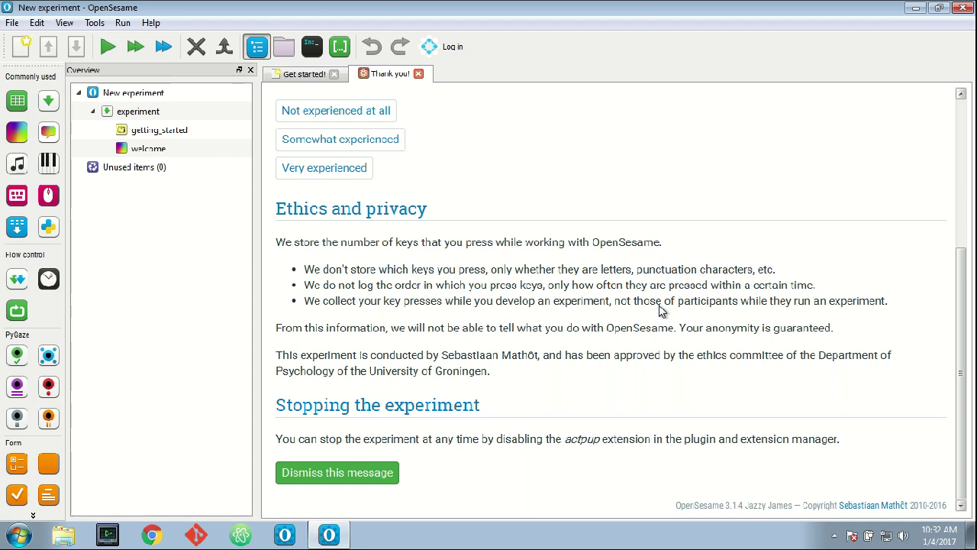
scroll(660, 309, "up", 2)
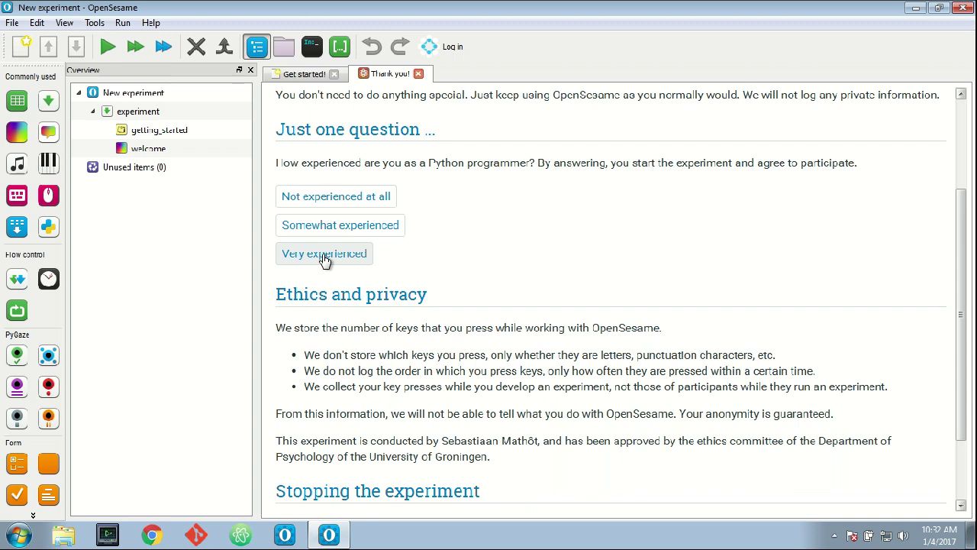
left_click(325, 255)
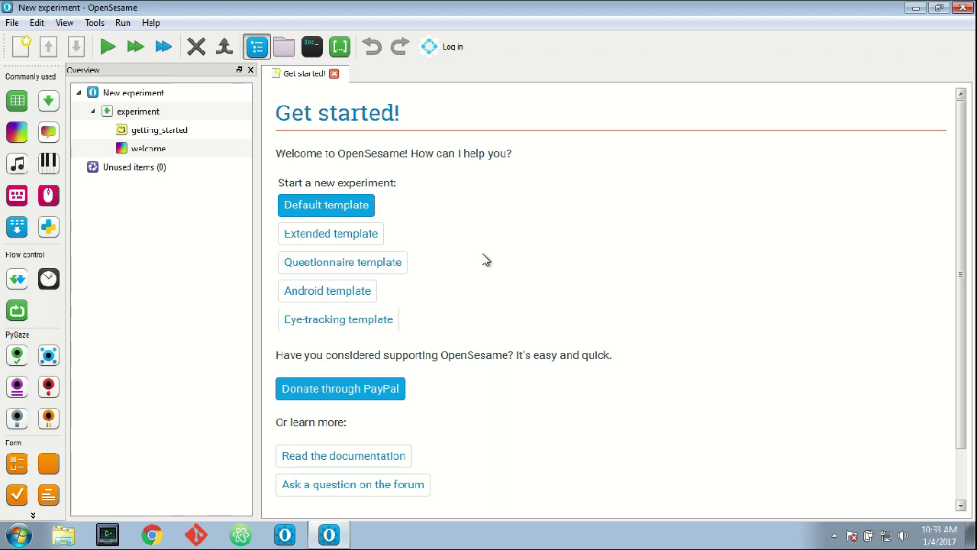
Bring up the Tools menu from the OpenSesame menu bar.
left_click(95, 23)
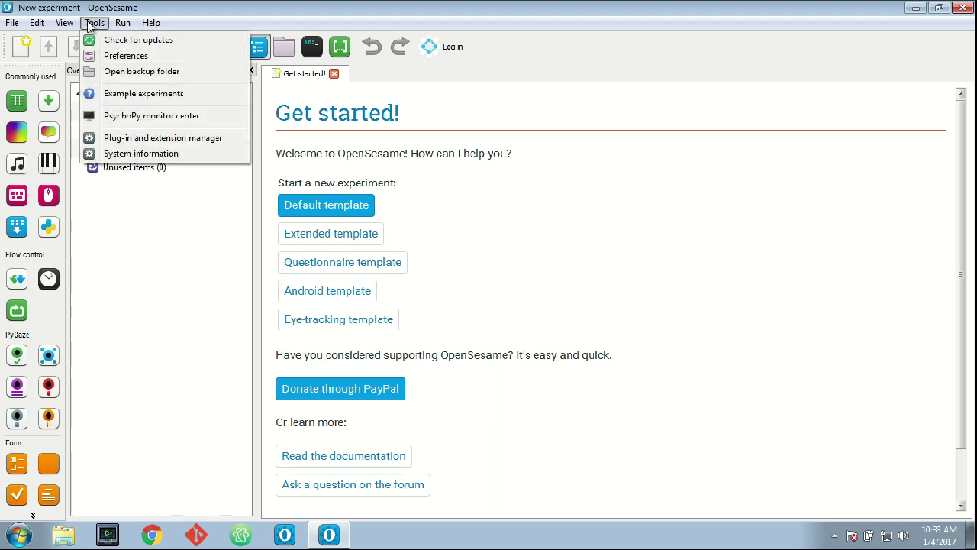
Uncheck actpup in the Plug-in and extension manager to disable it.
left_click(141, 140)
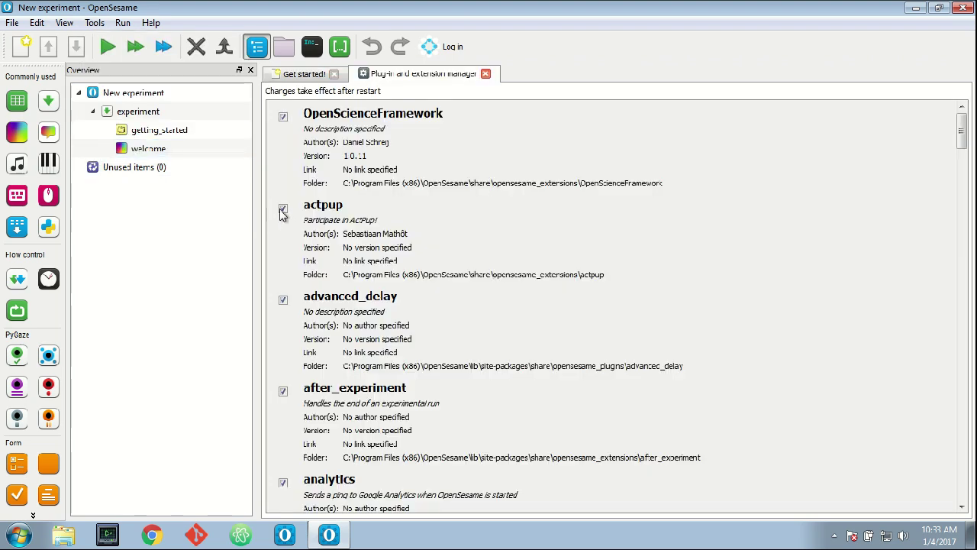
left_click(282, 212)
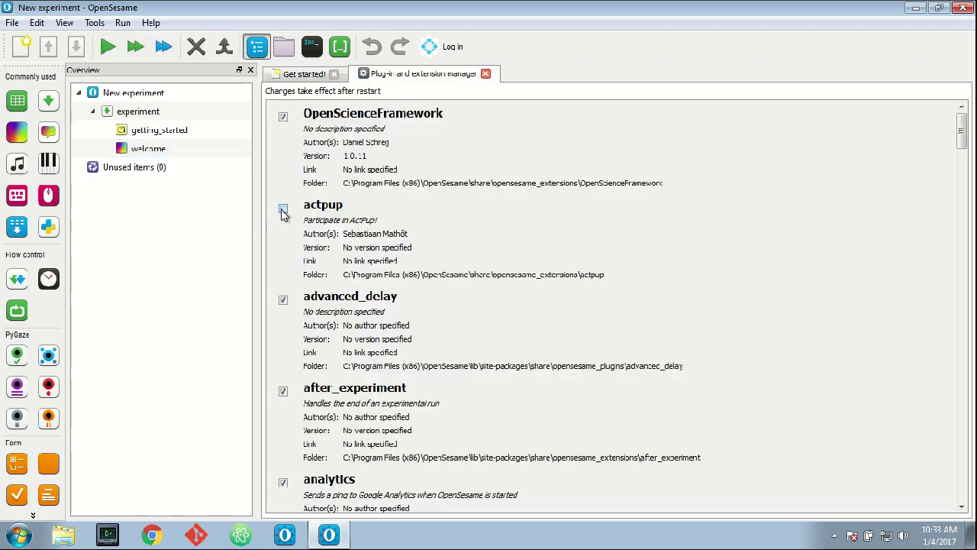